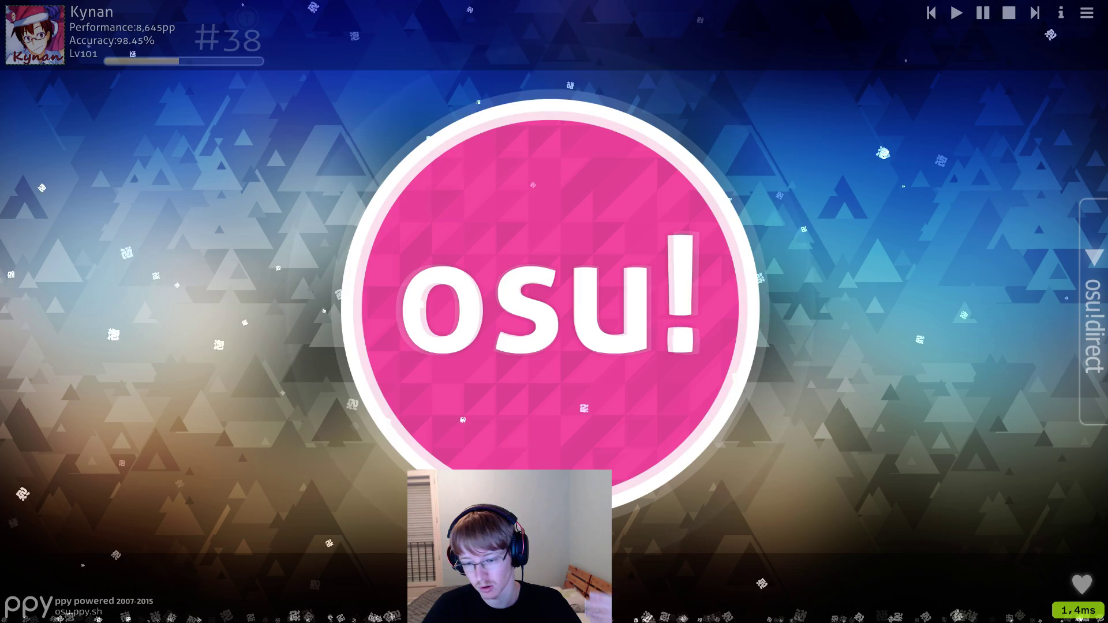
Open the game options and examine the resolutions available in the graphics layout settings.
click(687, 368)
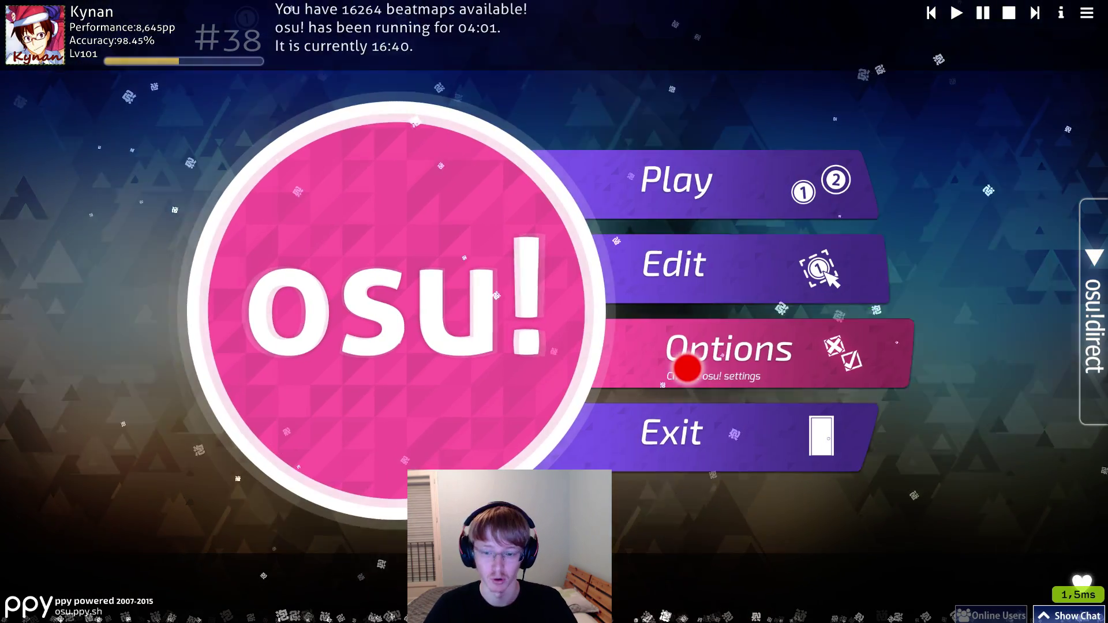
click(687, 369)
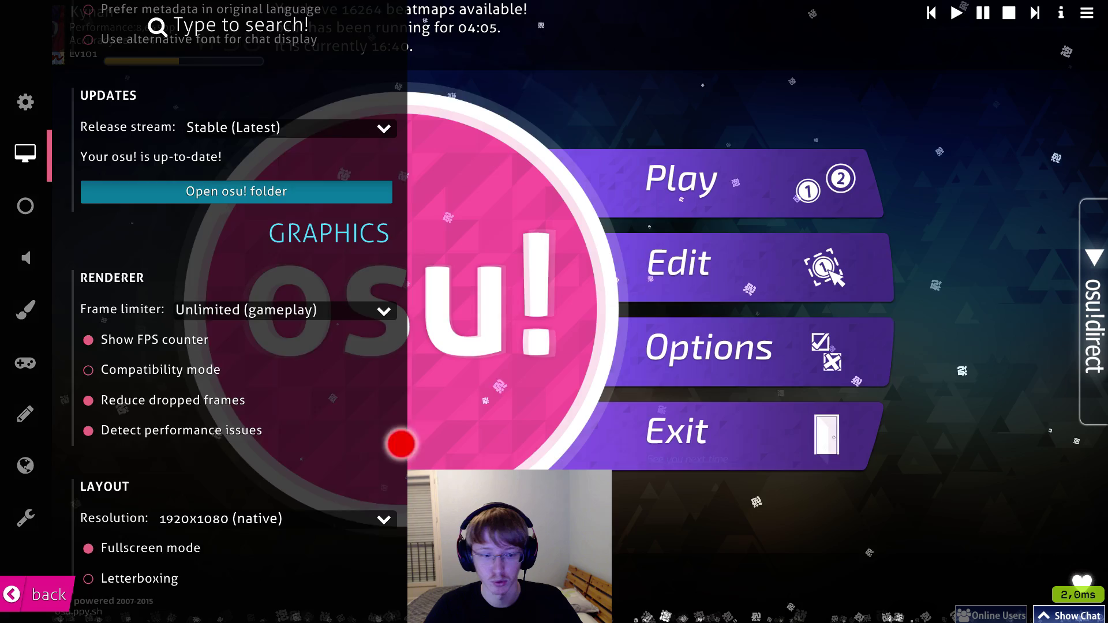
scroll(404, 443, up, 5)
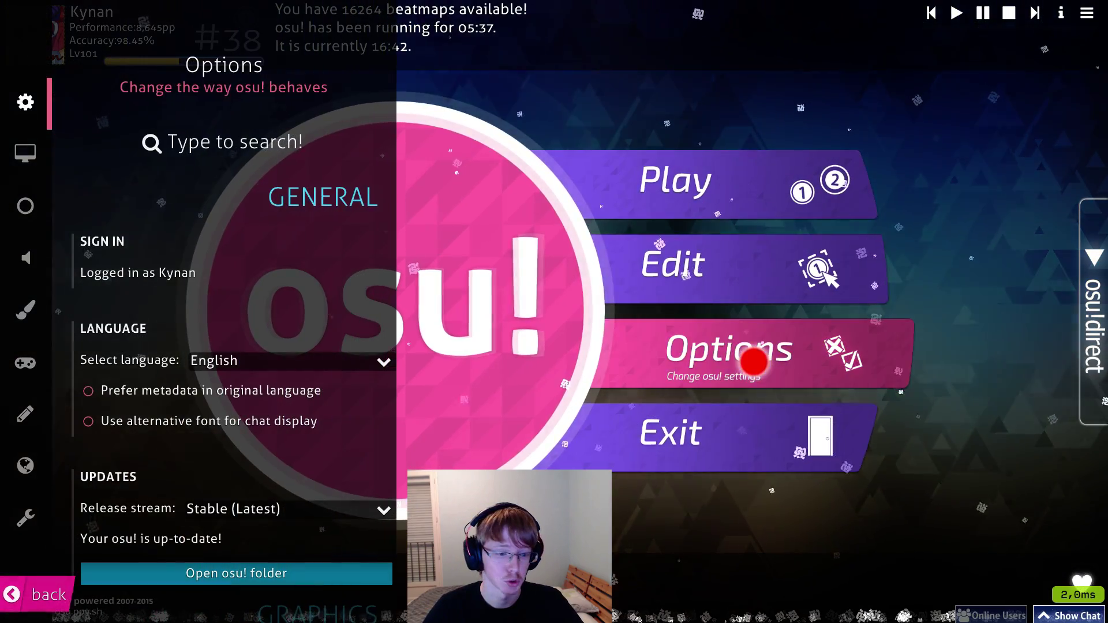
scroll(272, 362, down, 10)
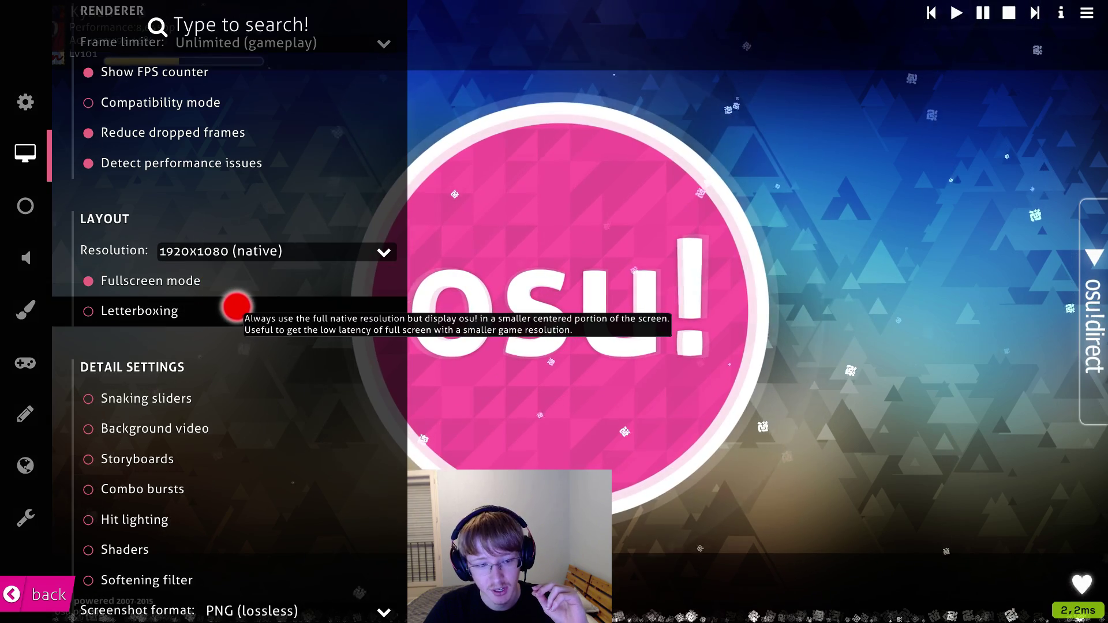
click(279, 252)
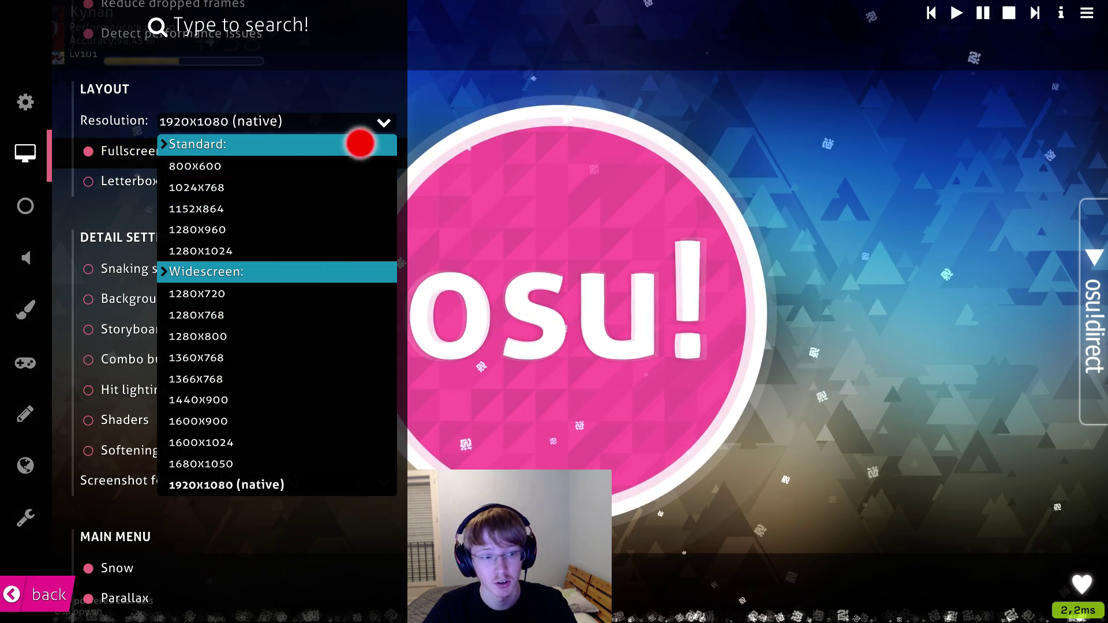
click(369, 118)
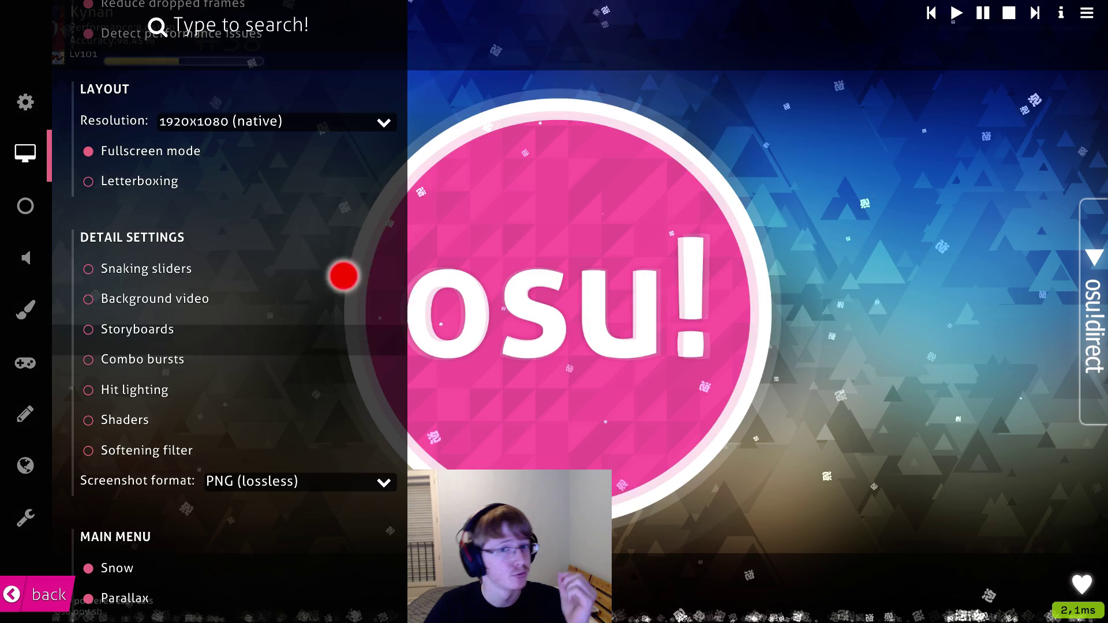
Examine the frame limiter choices in the graphics renderer settings.
scroll(278, 302, up, 3)
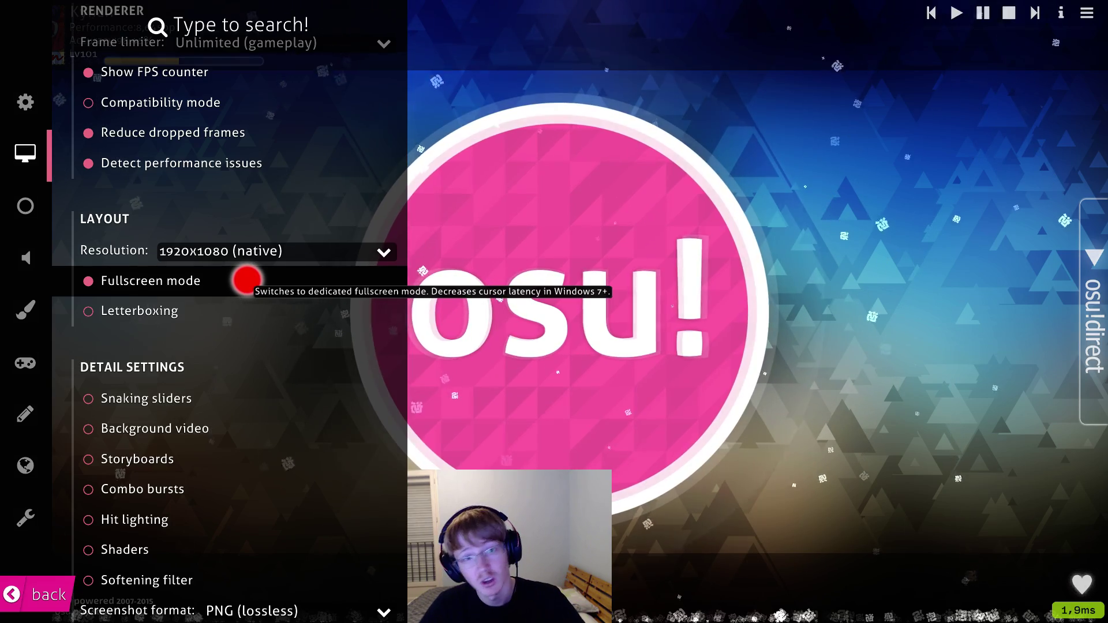
scroll(250, 315, up, 3)
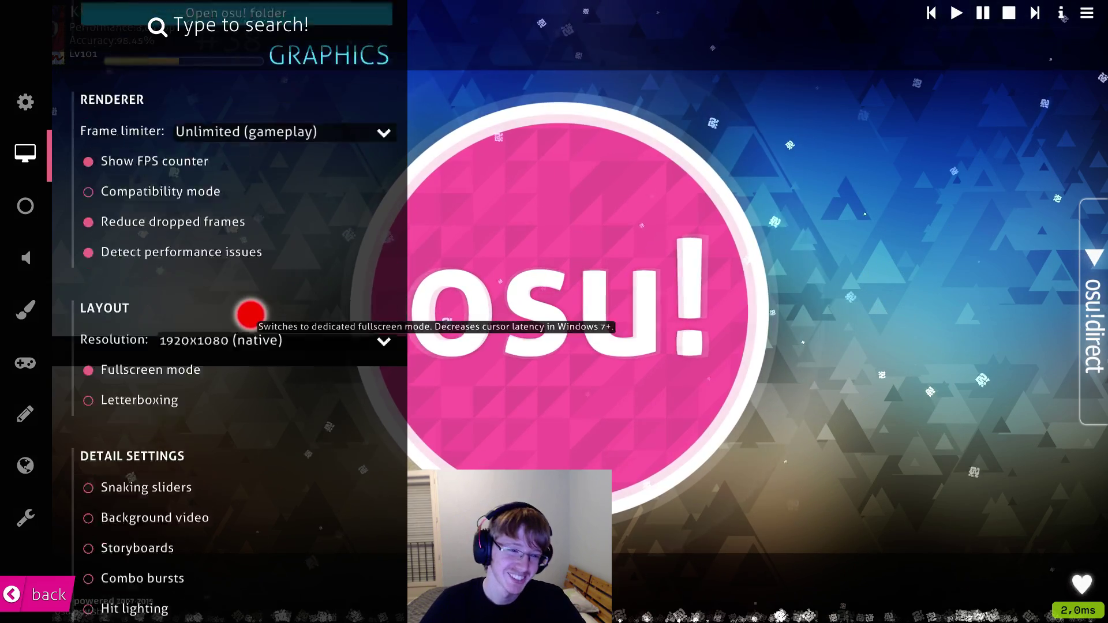
scroll(243, 354, up, 2)
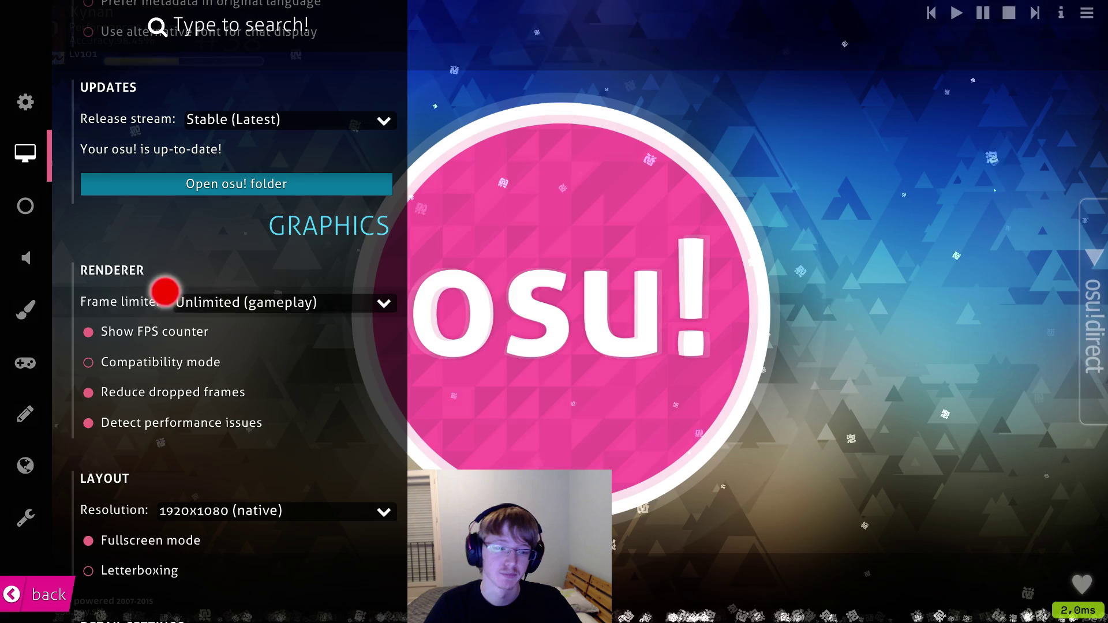
click(356, 303)
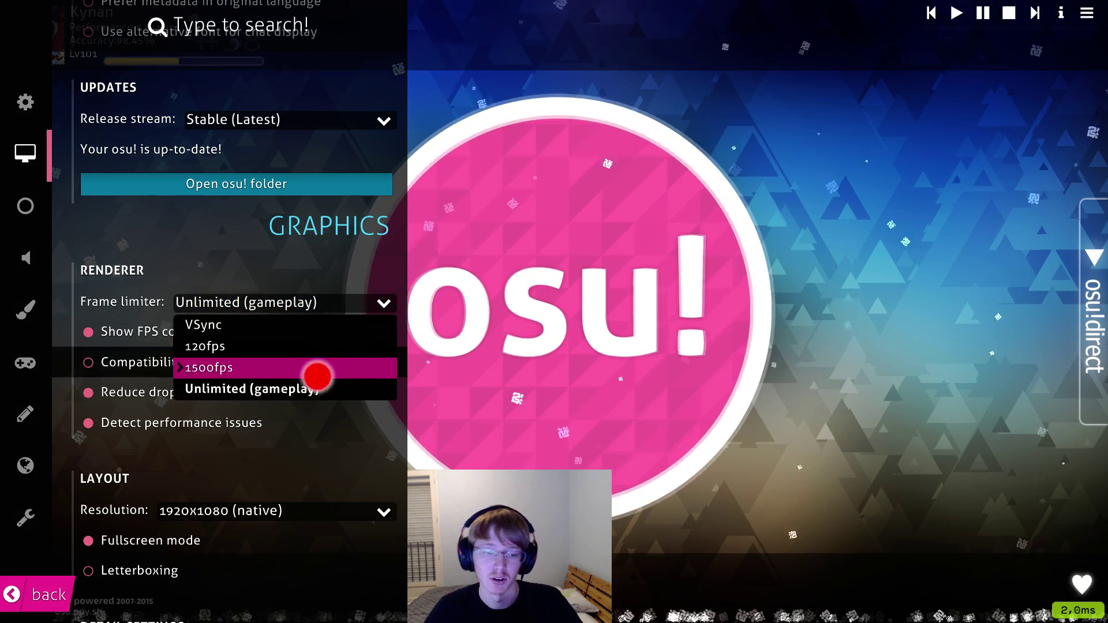
click(363, 298)
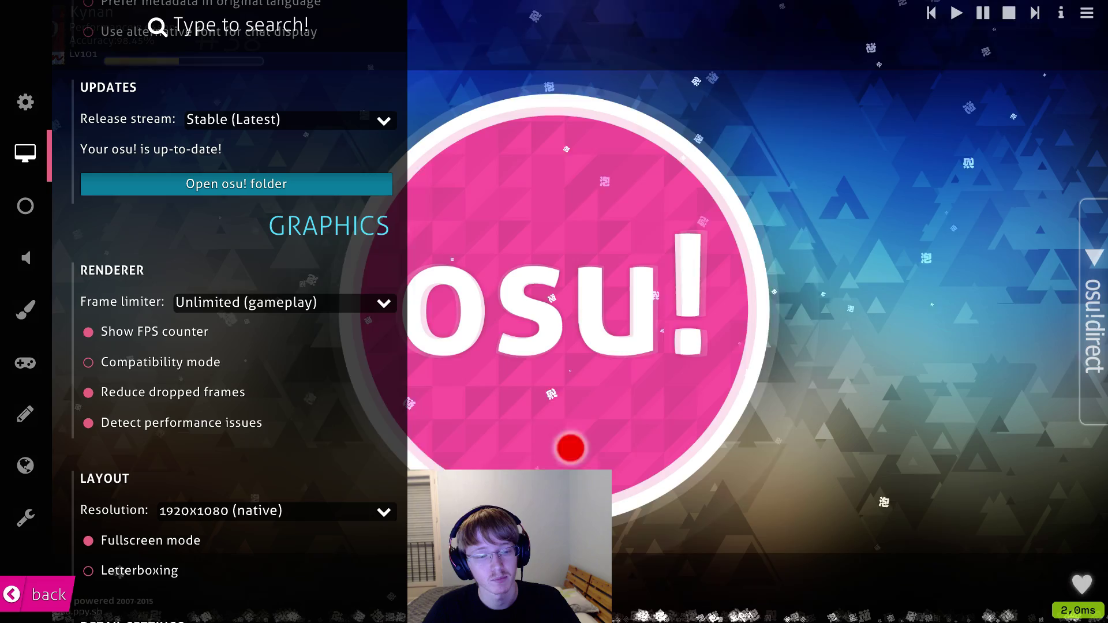
click(341, 304)
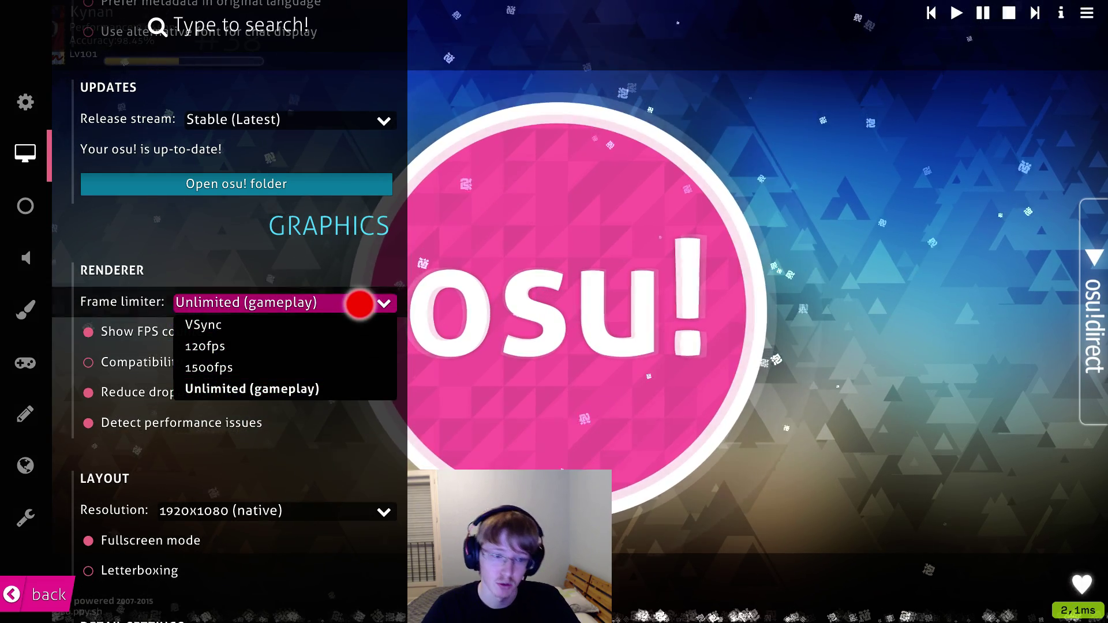
click(359, 304)
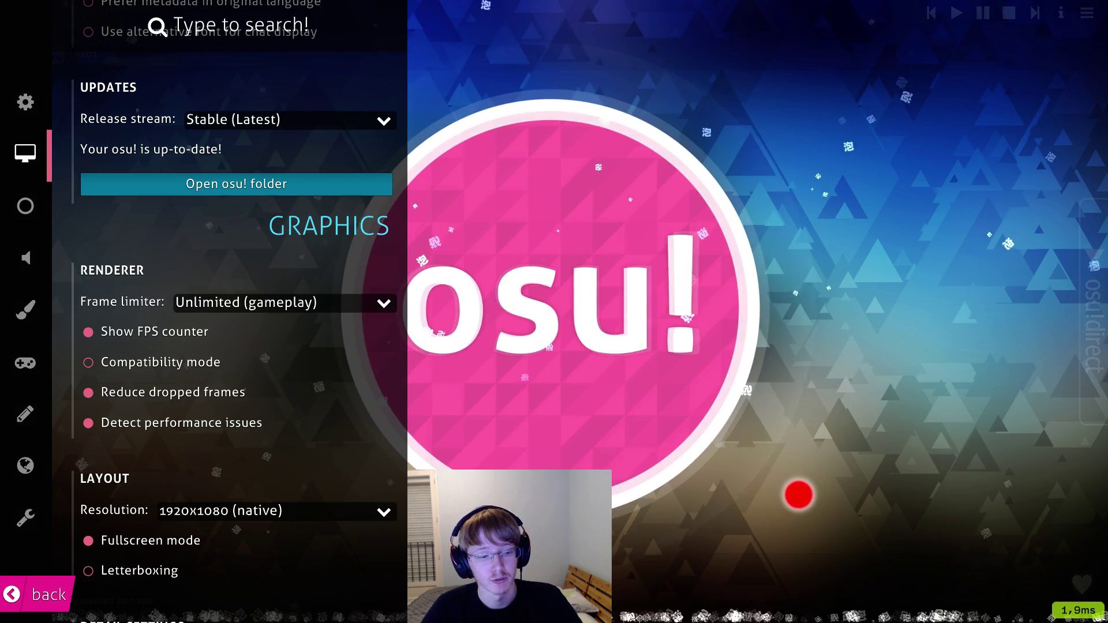
mouse_move(305, 398)
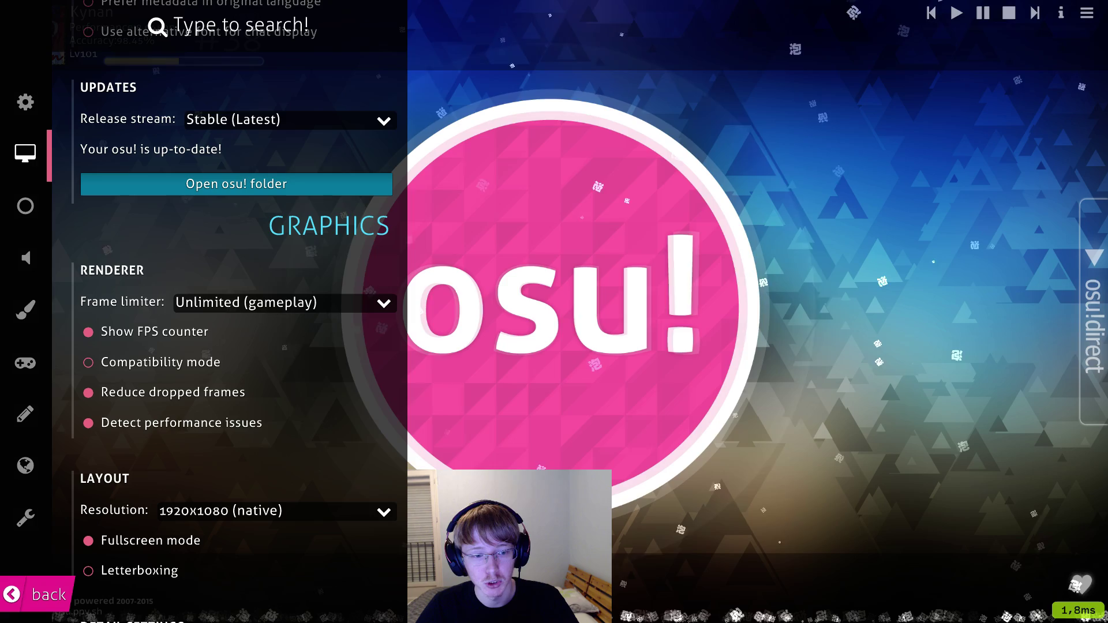
click(380, 303)
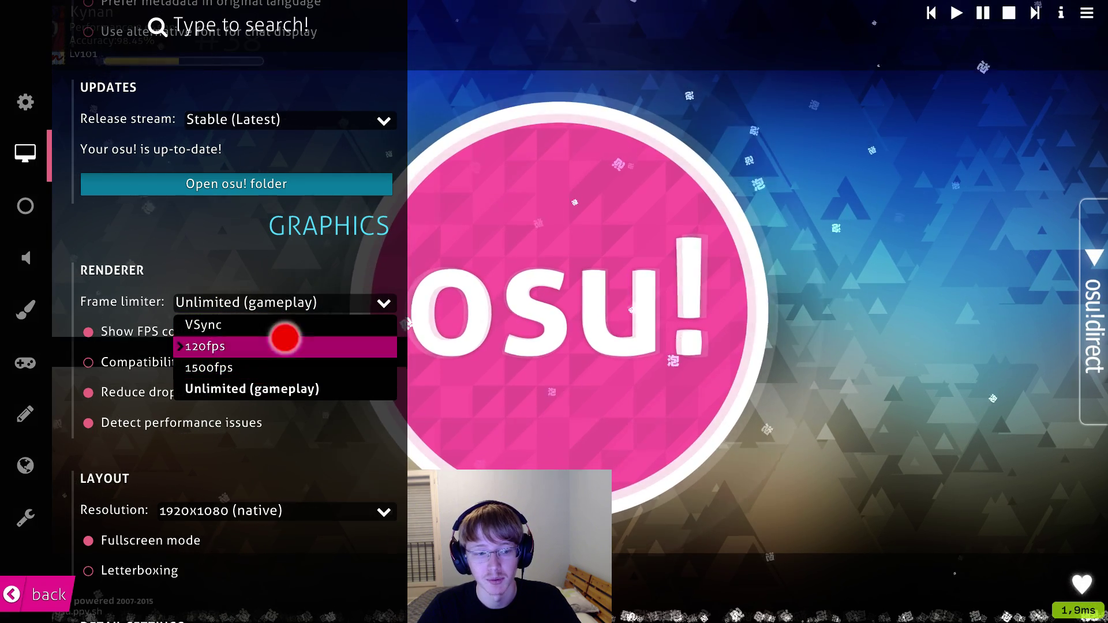
click(322, 301)
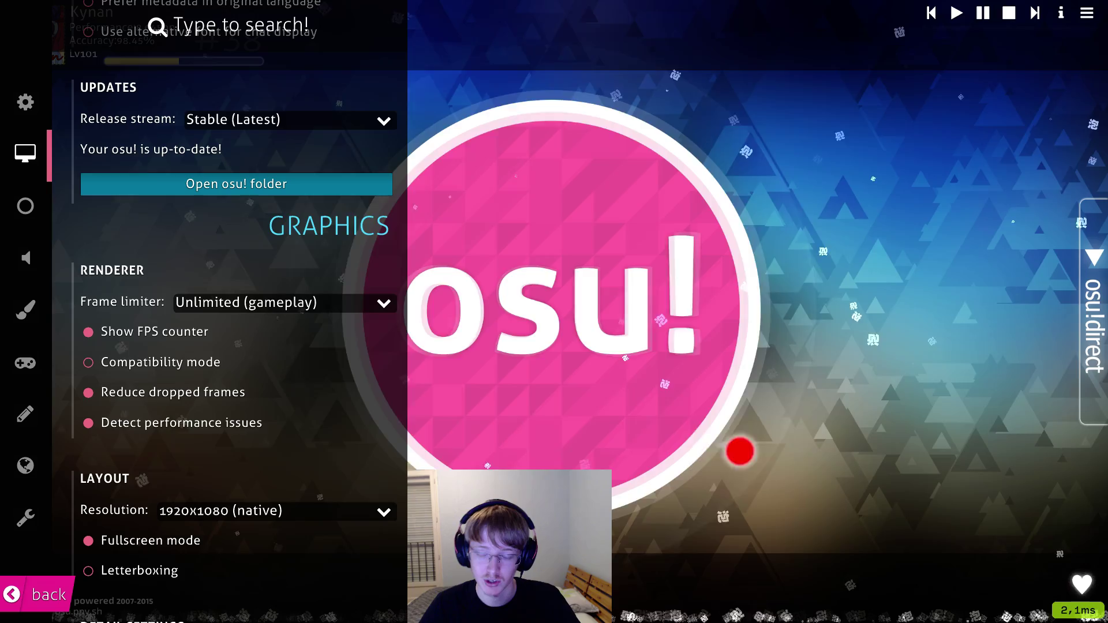
Exit the game from the main menu and confirm leaving.
click(716, 432)
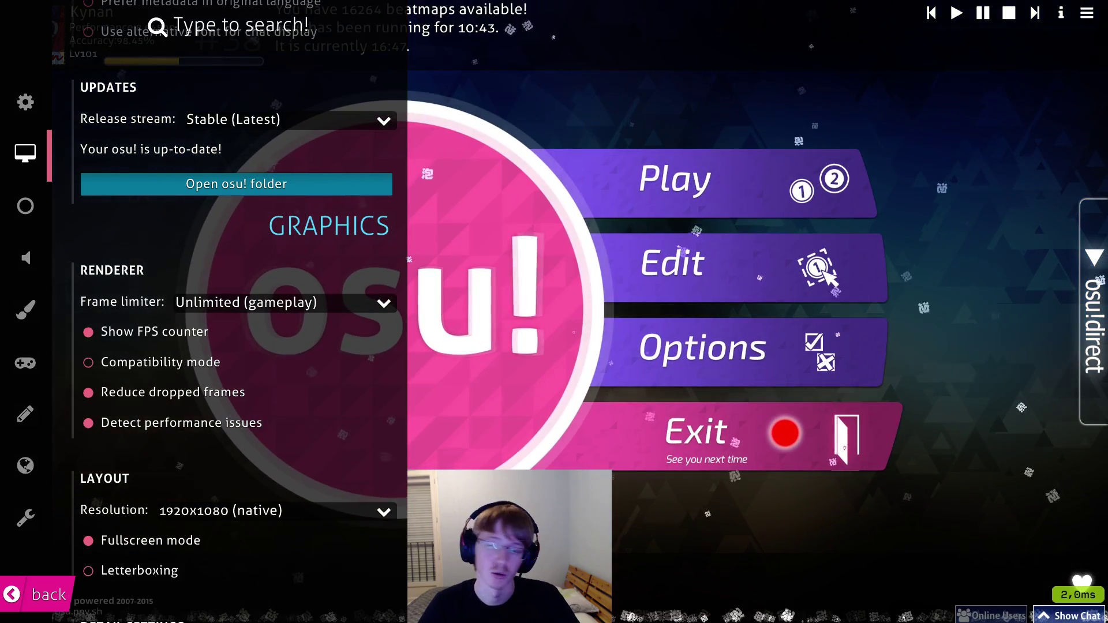
click(785, 433)
click(702, 157)
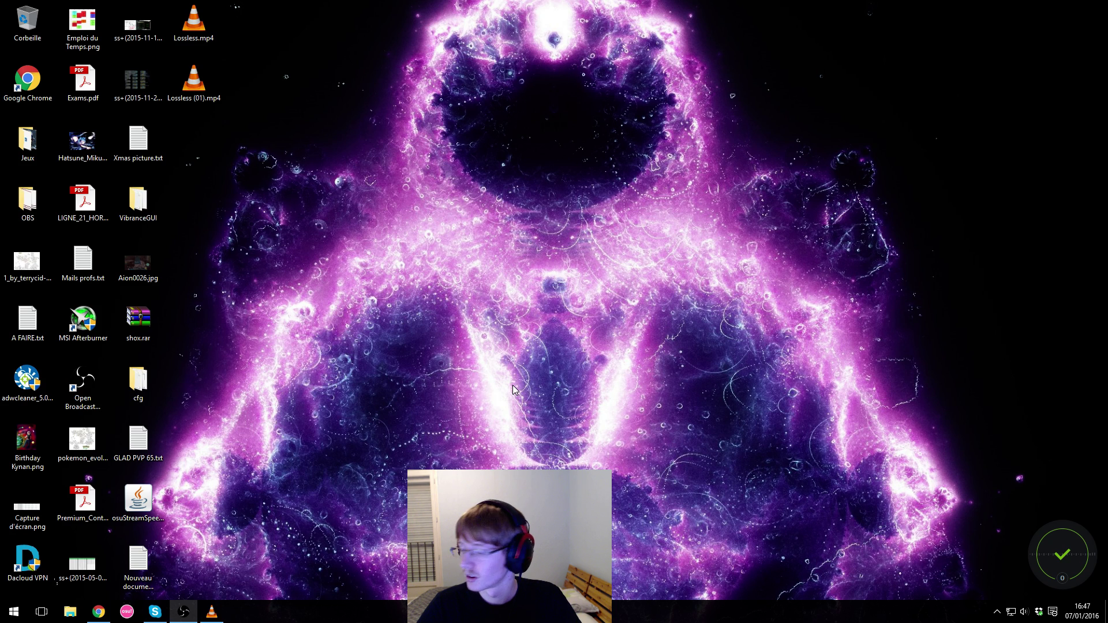
Switch to File Explorer and open the user-specific osu! configuration file from the Jeux\osu! folder on drive D.
click(71, 610)
click(295, 348)
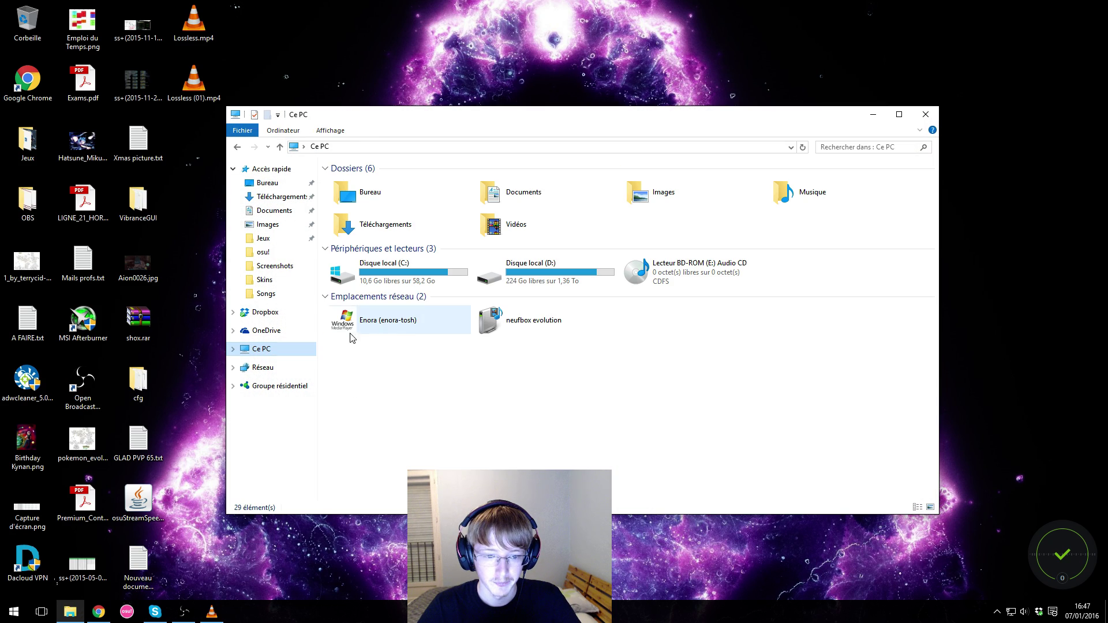
double_click(505, 273)
double_click(355, 255)
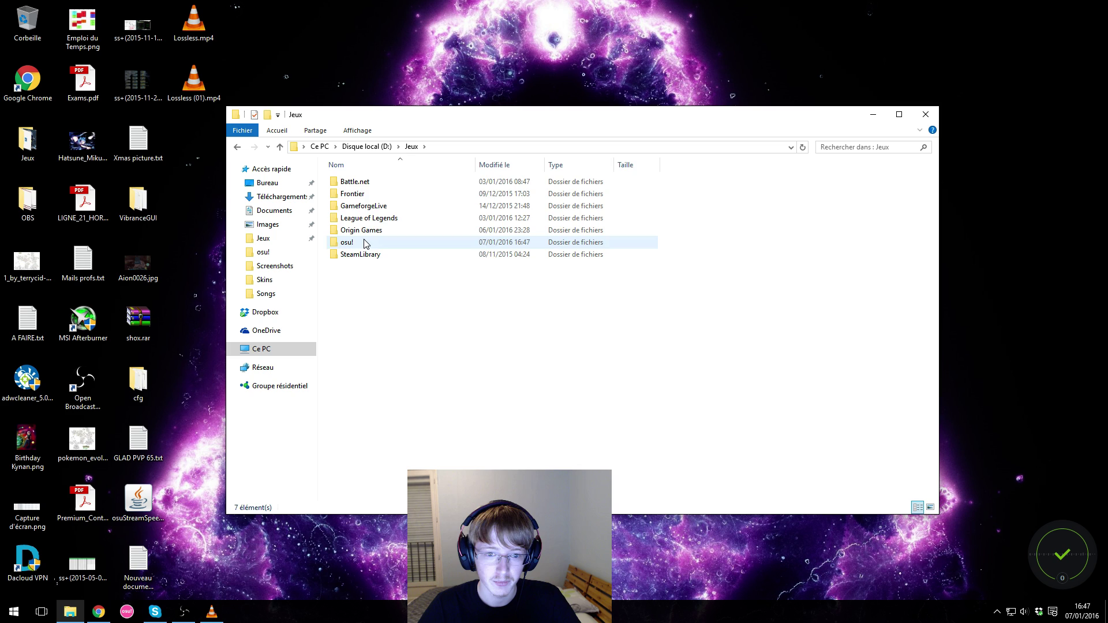
double_click(363, 243)
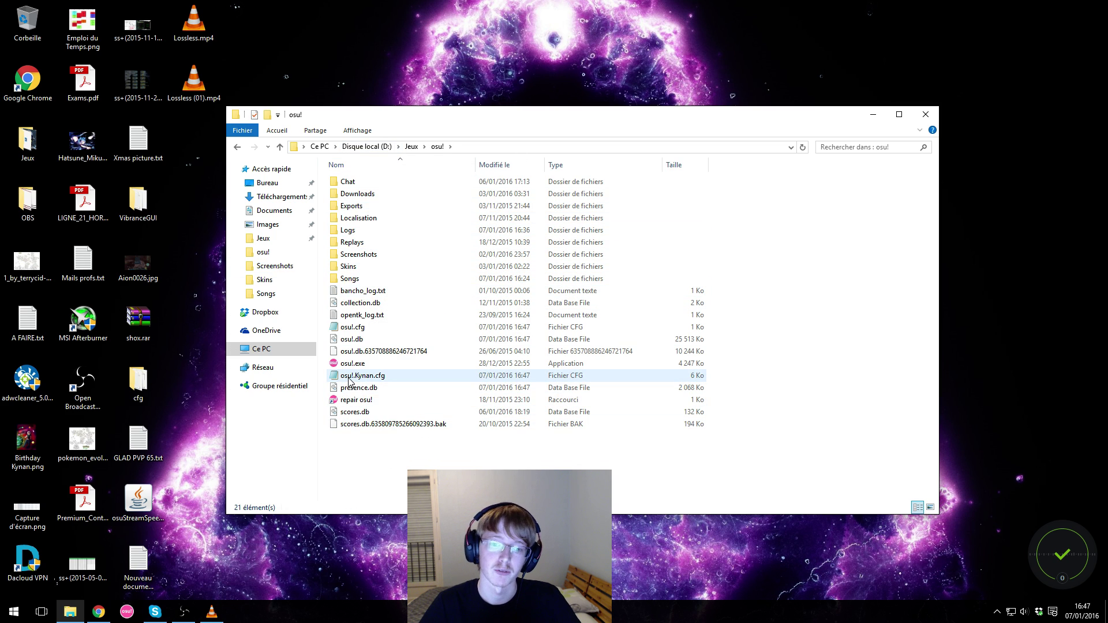
double_click(382, 379)
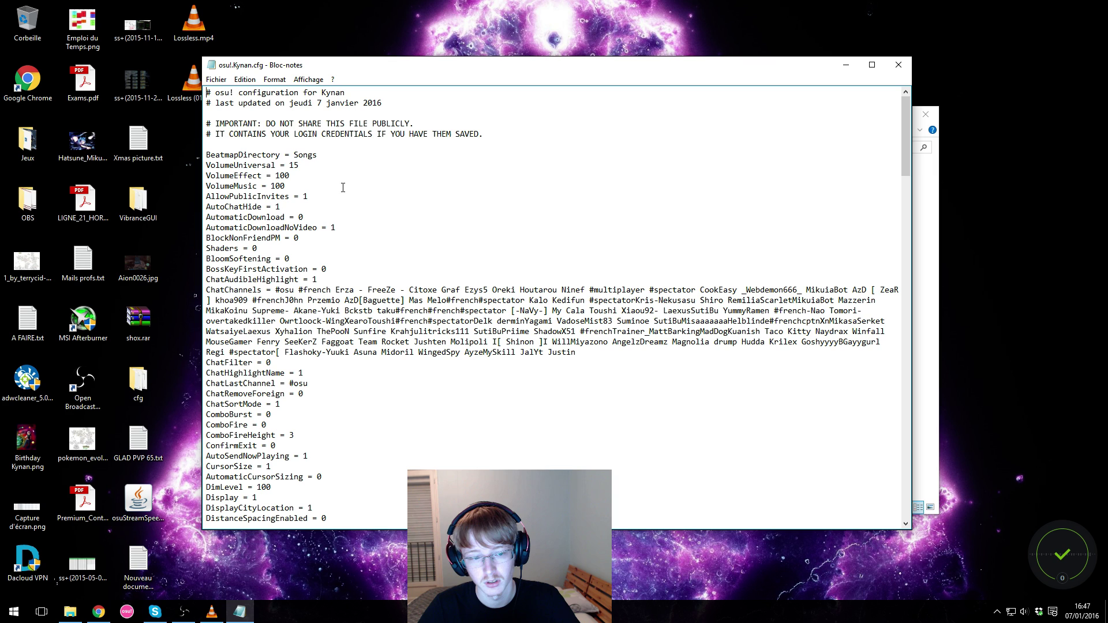
Search the configuration file for "customframe" to locate the CustomFrameLimit value, and close the file and its folder.
key(ctrl+f)
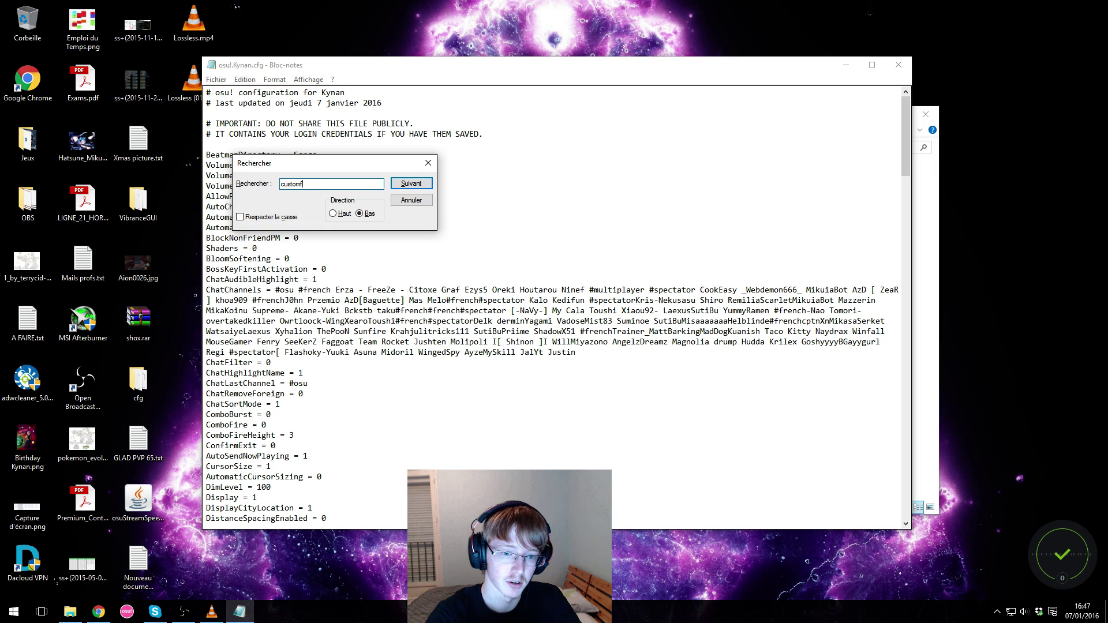
key(Return)
scroll(464, 341, down, 2)
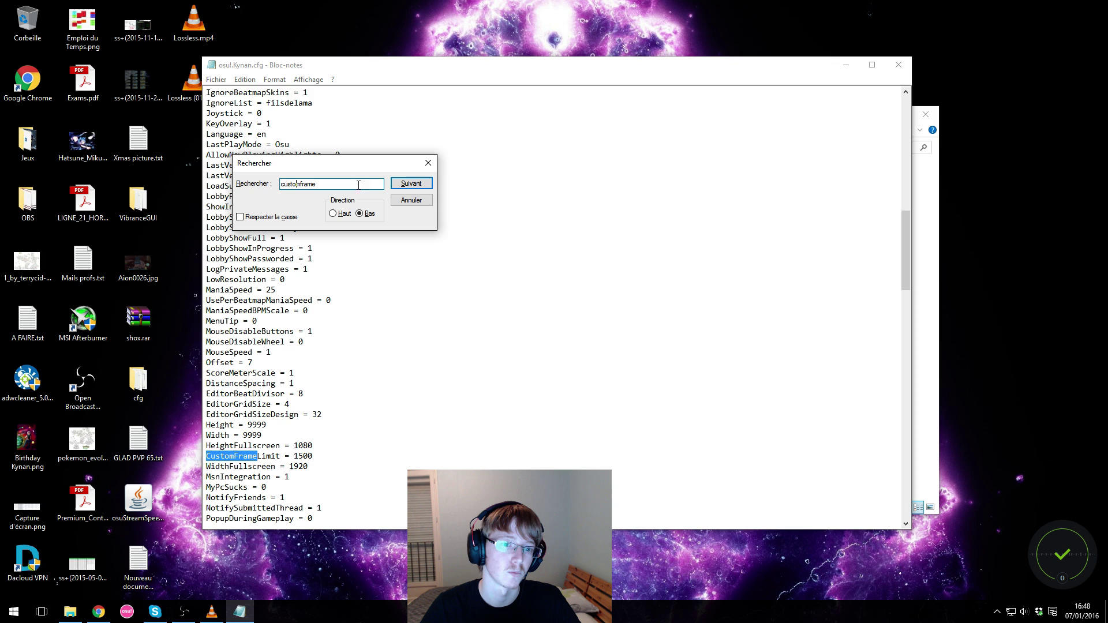
click(418, 202)
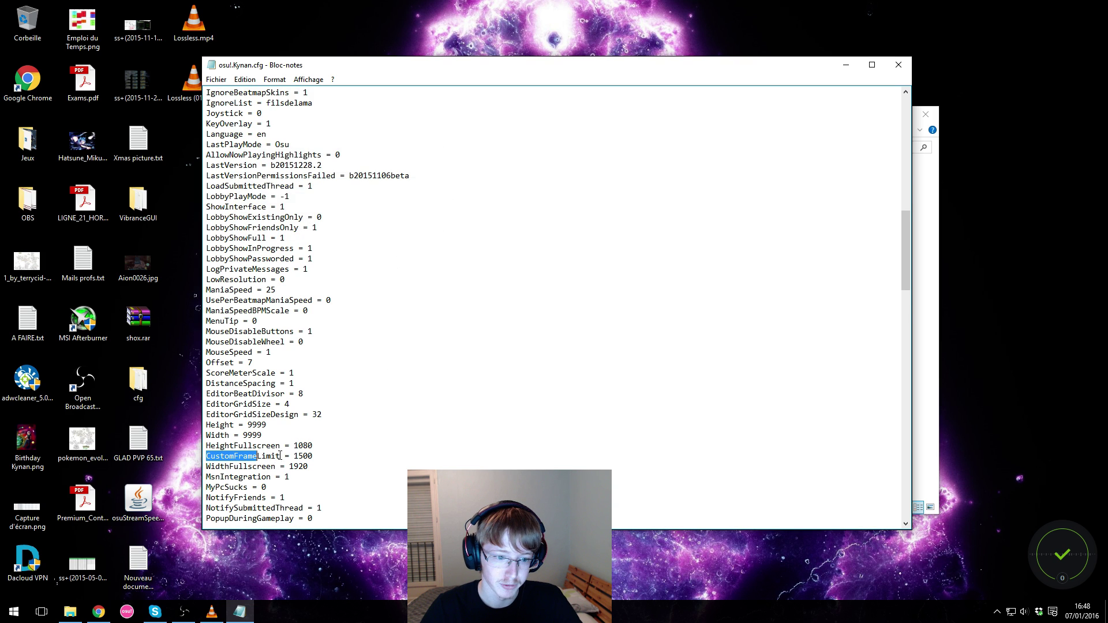
scroll(260, 396, down, 2)
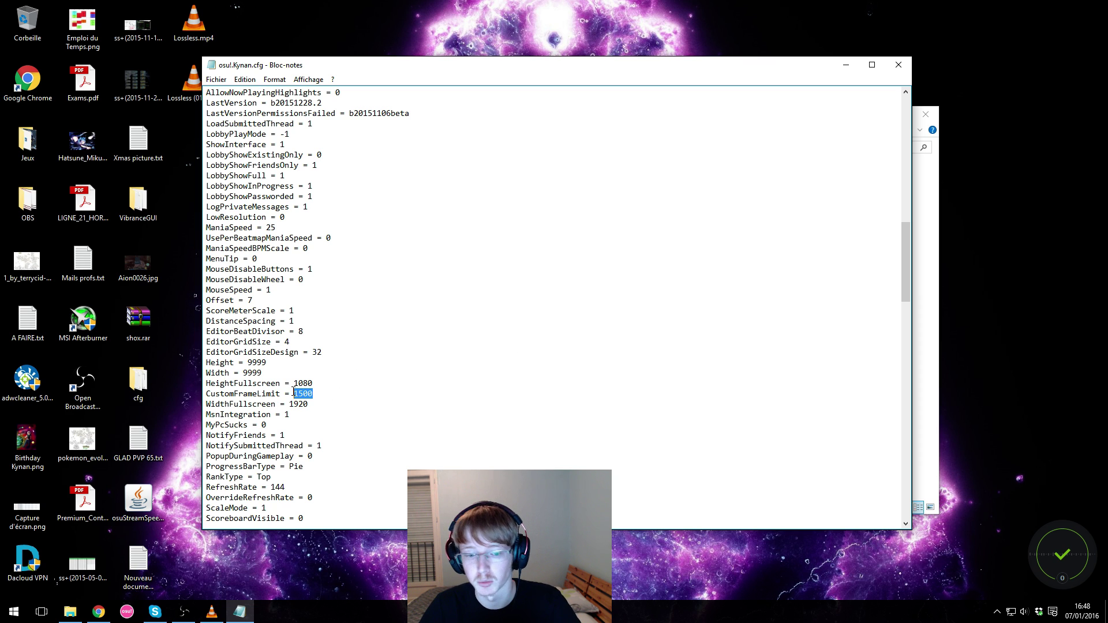
click(899, 65)
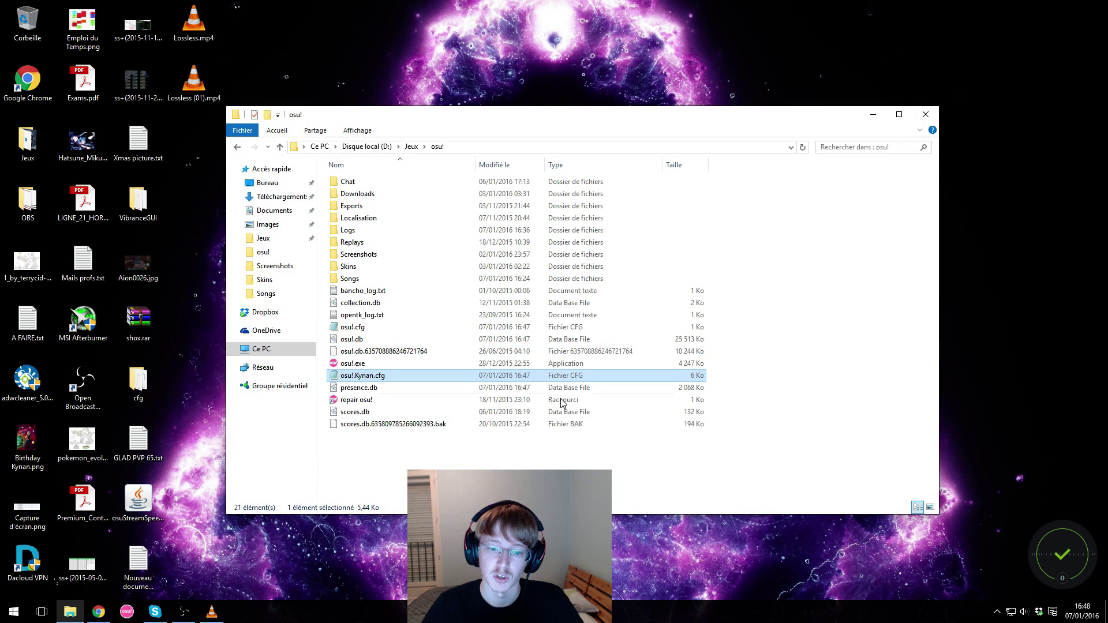
click(926, 116)
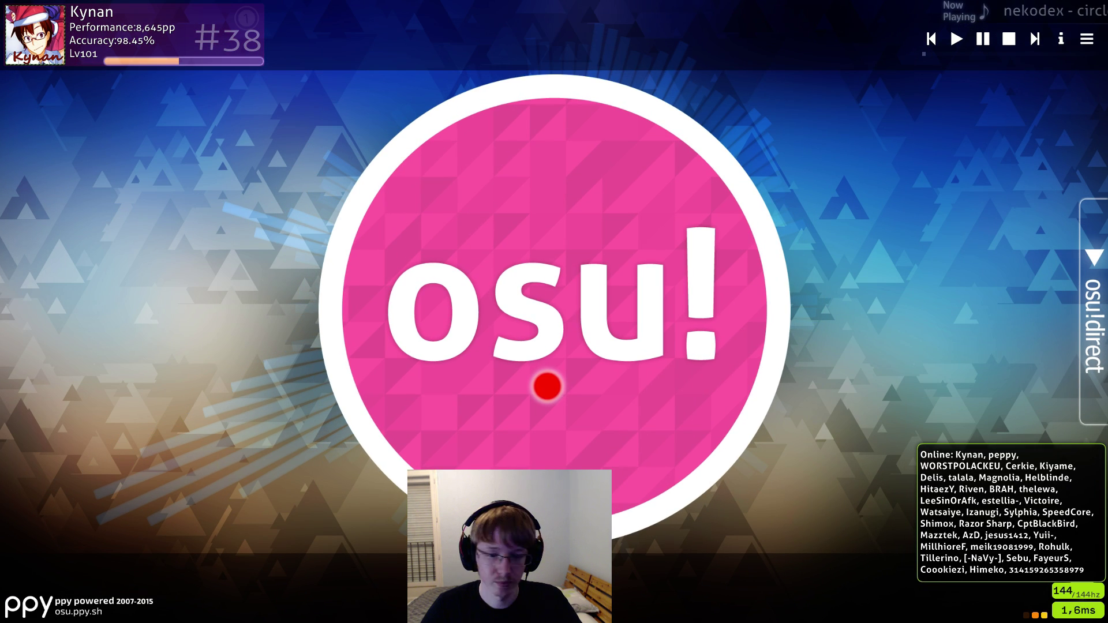
Set the frame limiter to 1500fps in the game's graphics options and close the options.
click(548, 387)
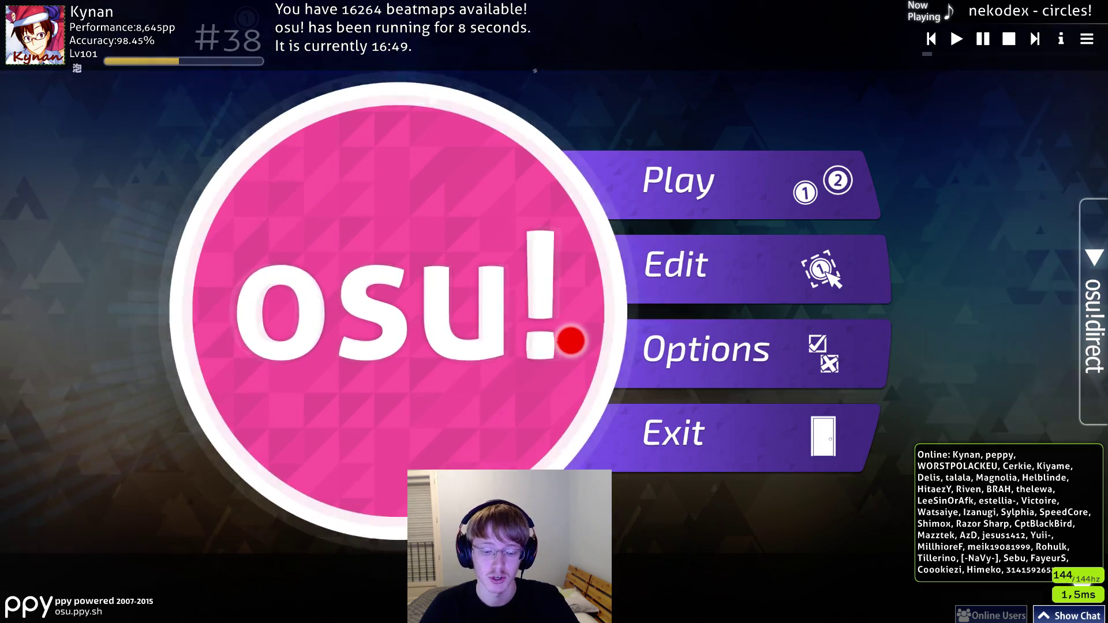
key(ctrl+F7)
key(ctrl+F7)
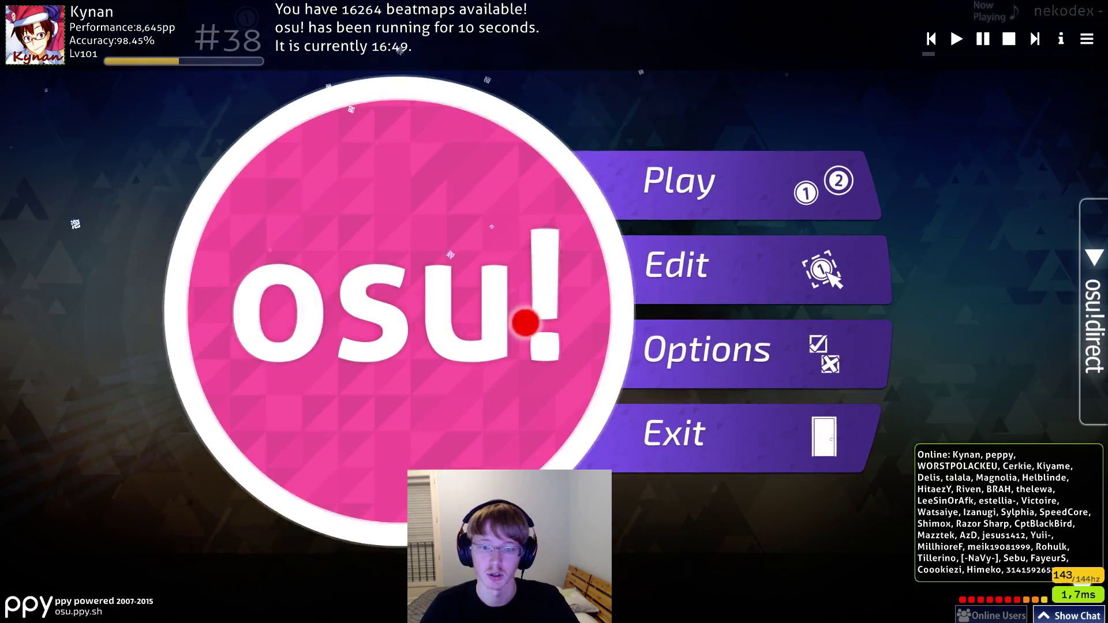
click(693, 359)
scroll(260, 301, down, 4)
click(294, 168)
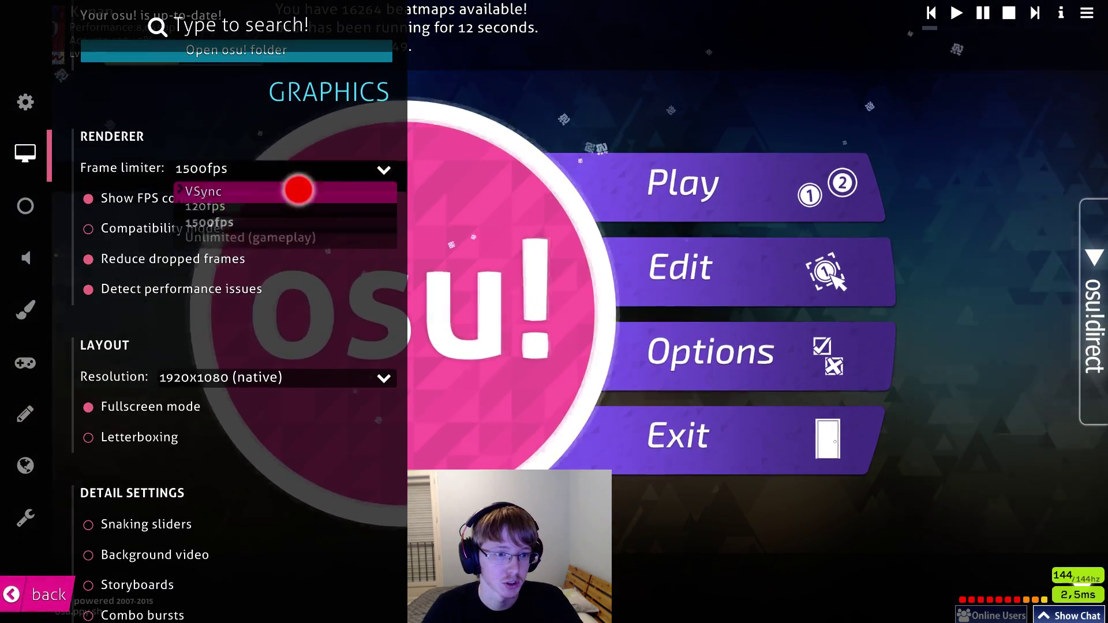
click(257, 232)
key(v)
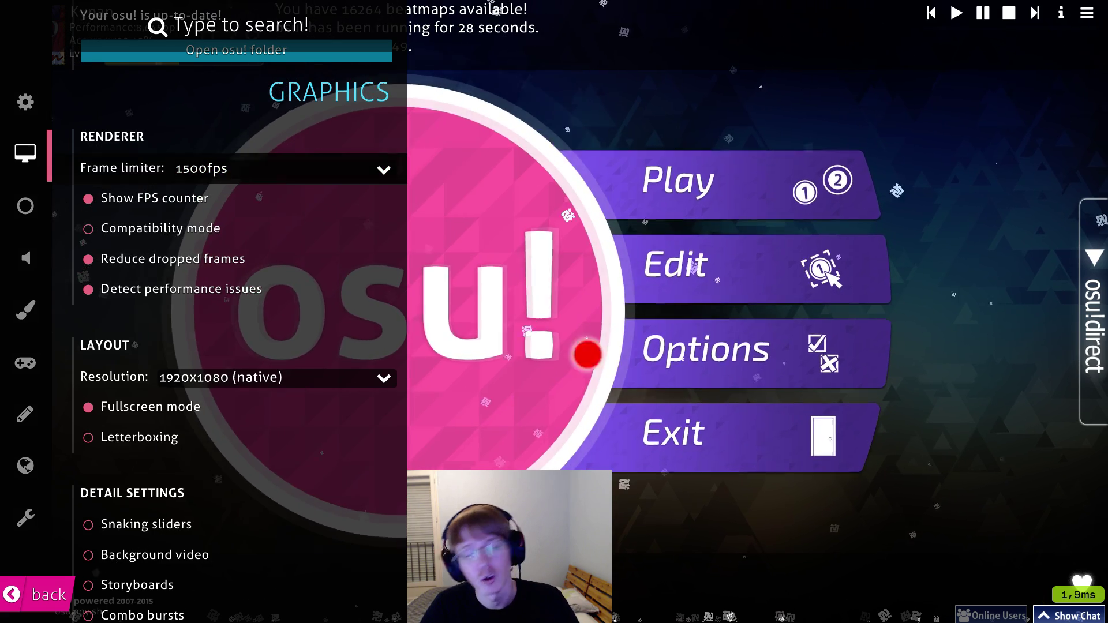
click(222, 169)
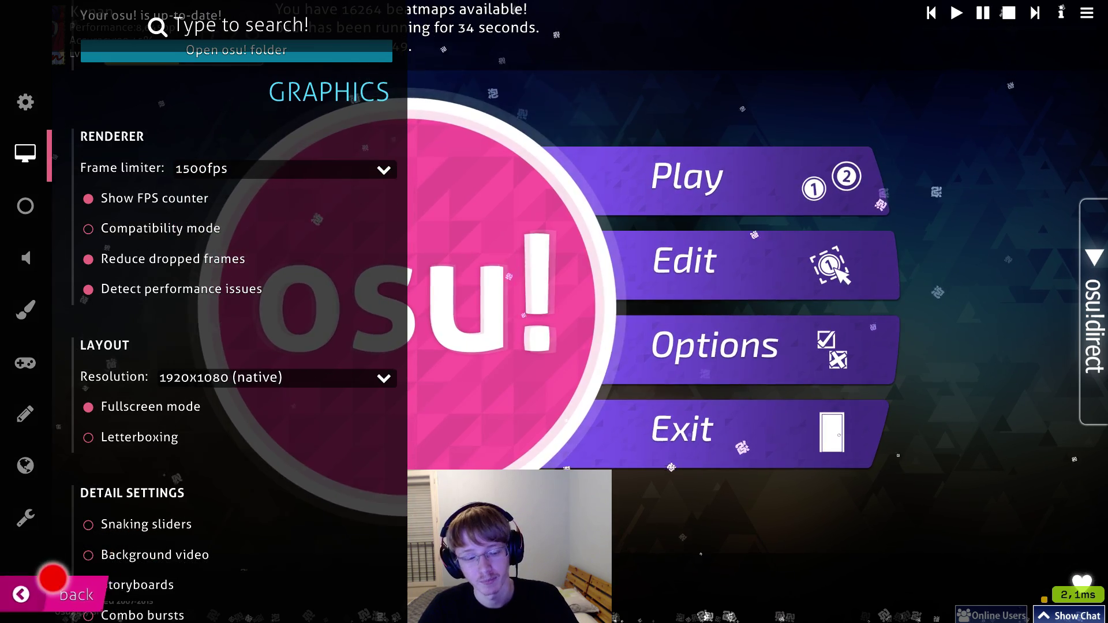
click(54, 580)
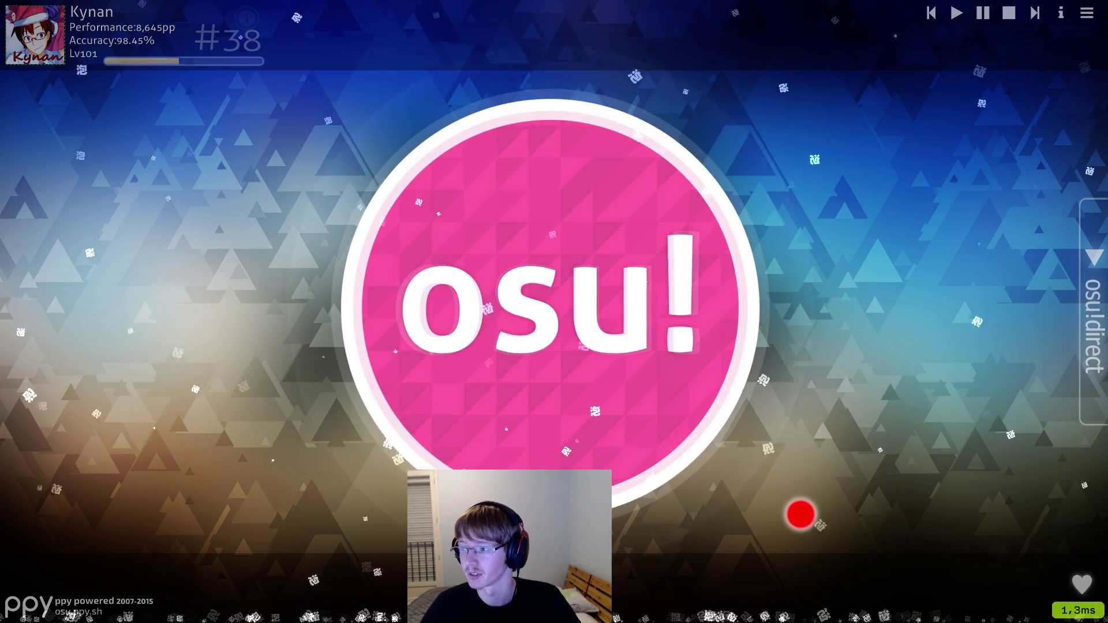
Reopen the graphics options, set the frame limiter to Unlimited (gameplay), and return to the main menu.
click(676, 336)
click(677, 335)
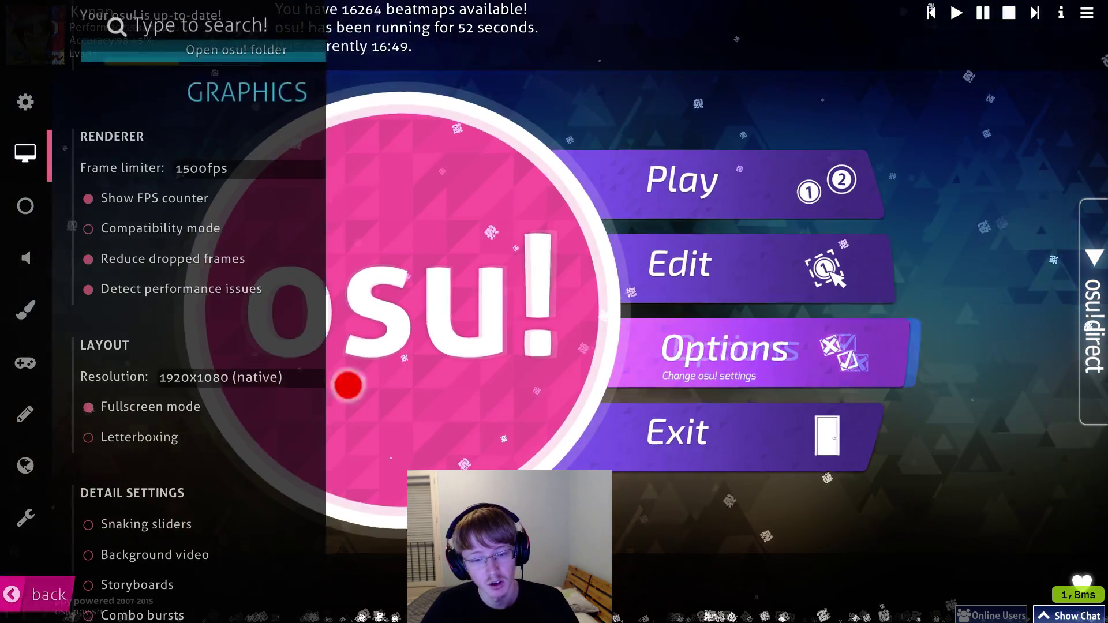
scroll(218, 409, down, 3)
scroll(273, 388, up, 4)
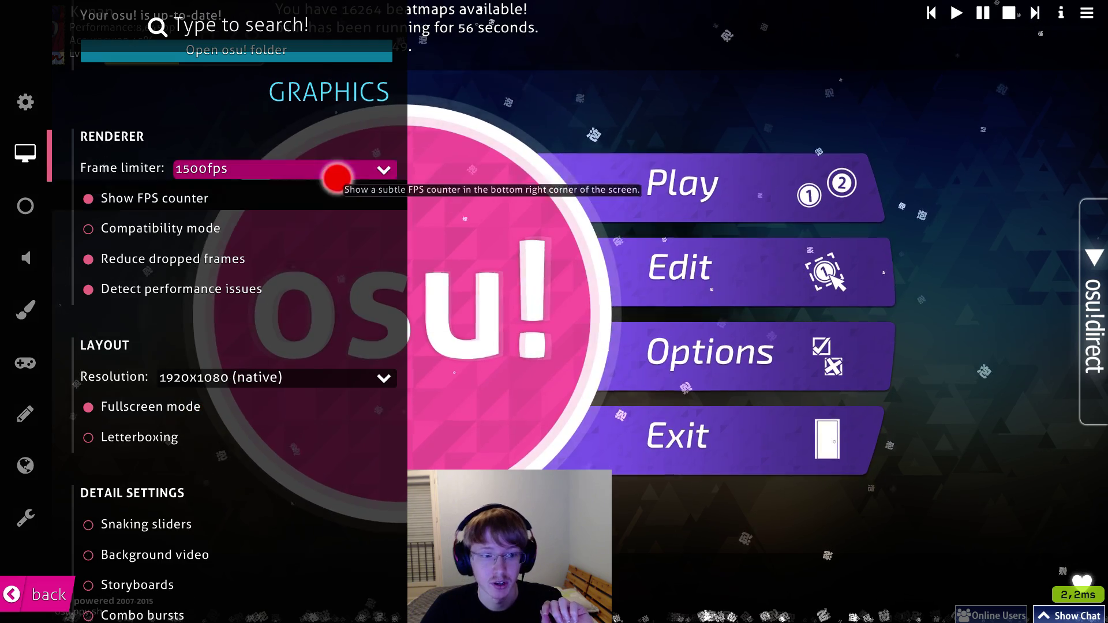
click(338, 172)
click(314, 257)
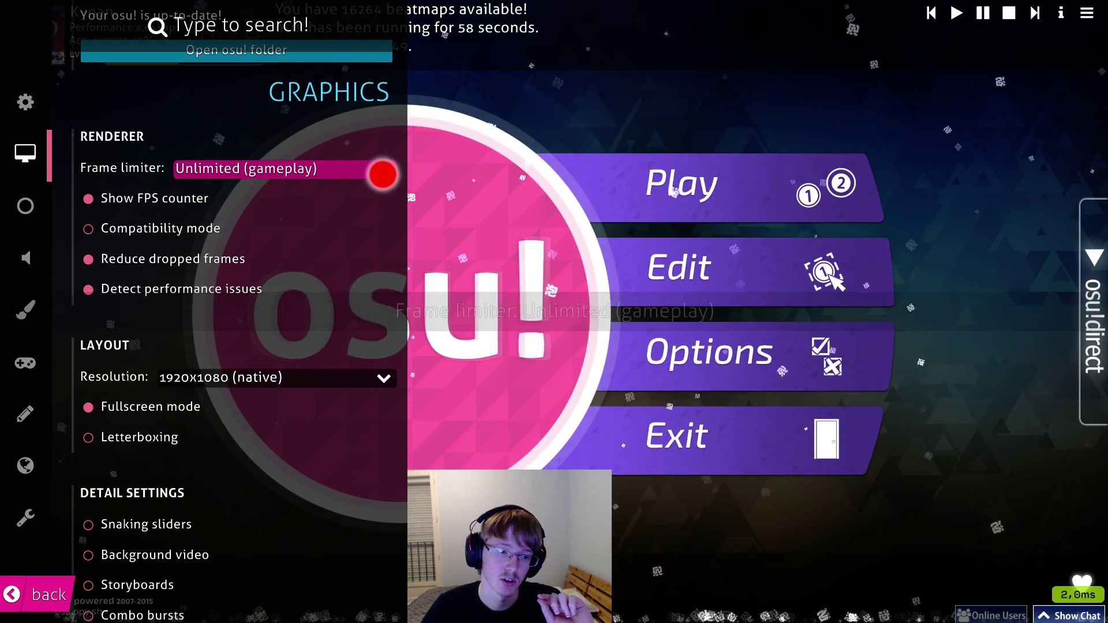
click(371, 171)
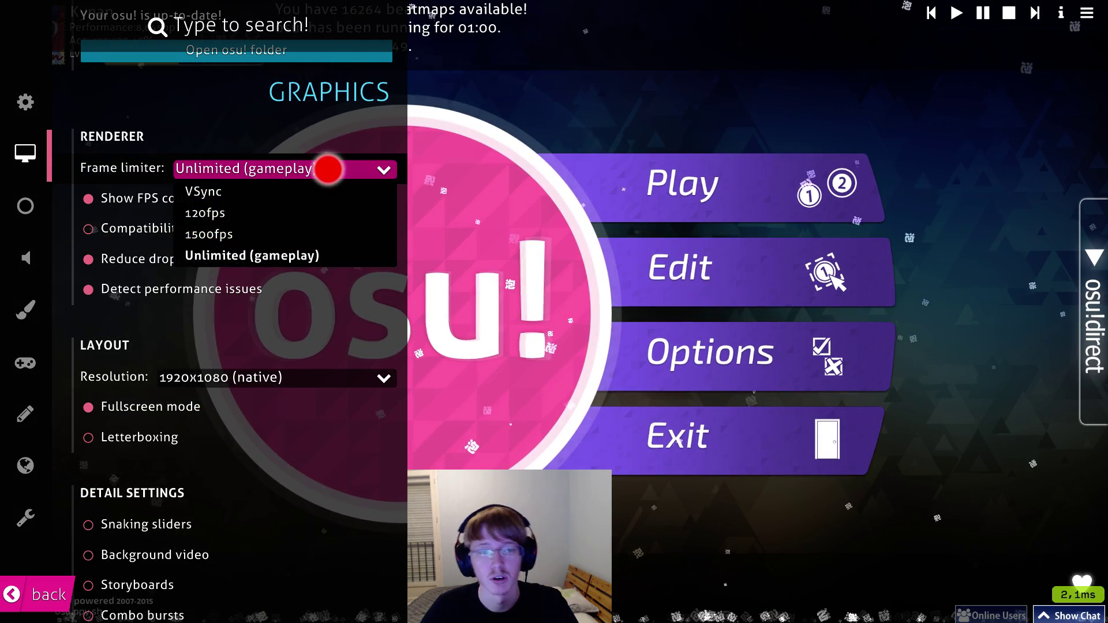
click(326, 166)
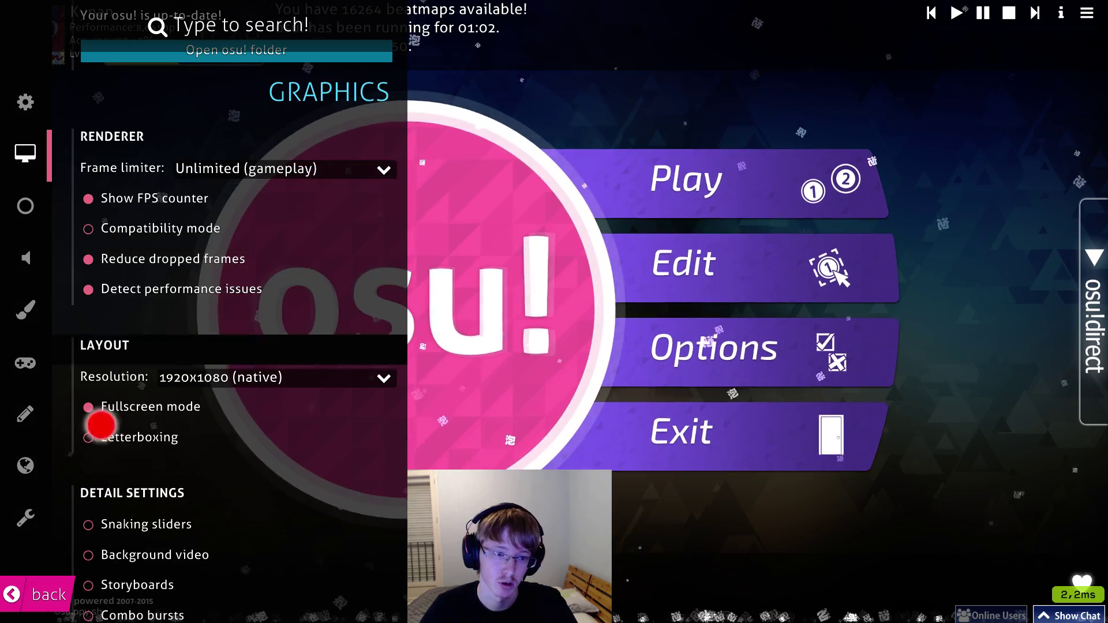
click(40, 595)
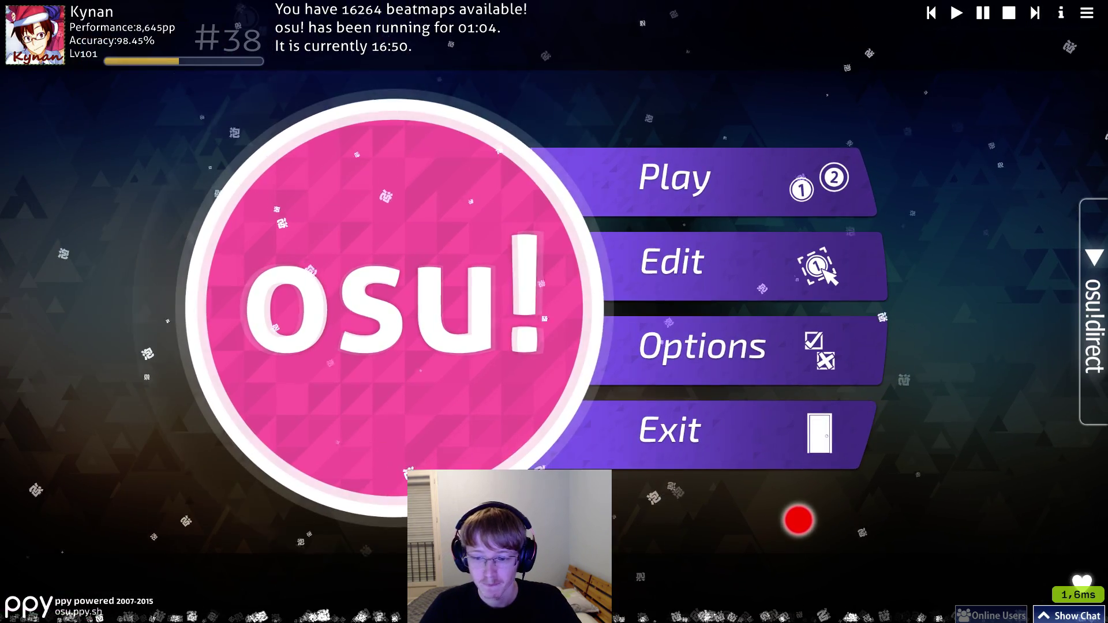